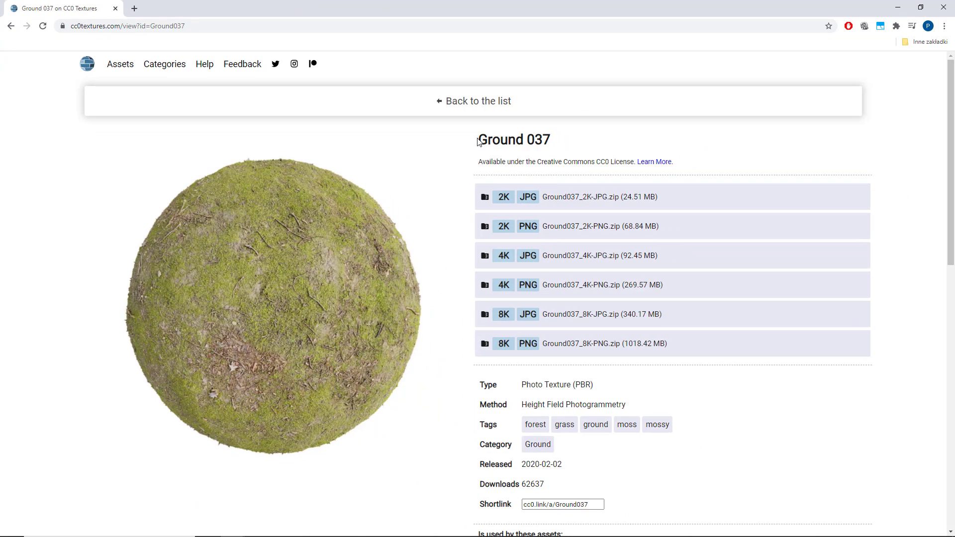
# Download Ground037_4K-JPG.zip, the 4K JPG package of Ground 037, from CC0 Textures.
pyautogui.moveTo(478, 140); pyautogui.dragTo(551, 141)
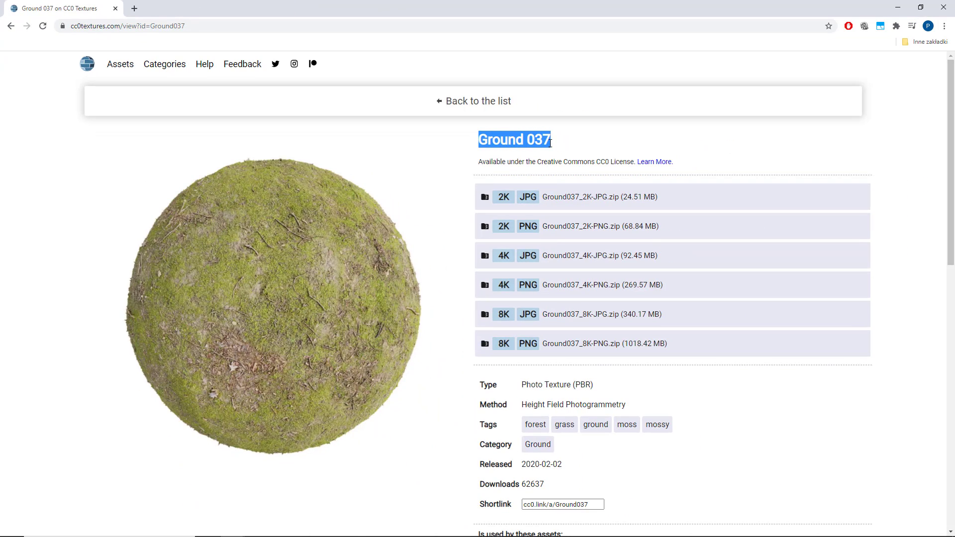
pyautogui.click(636, 151)
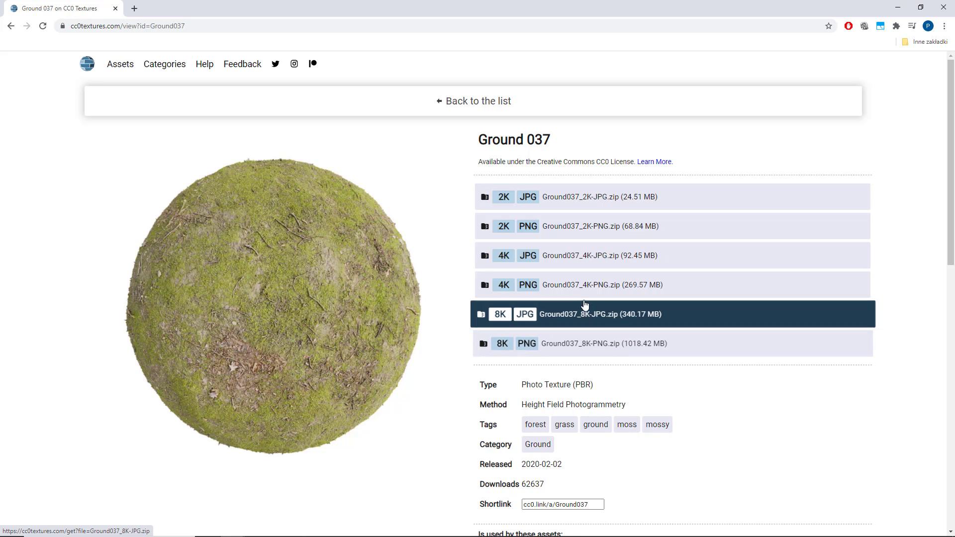
pyautogui.click(579, 263)
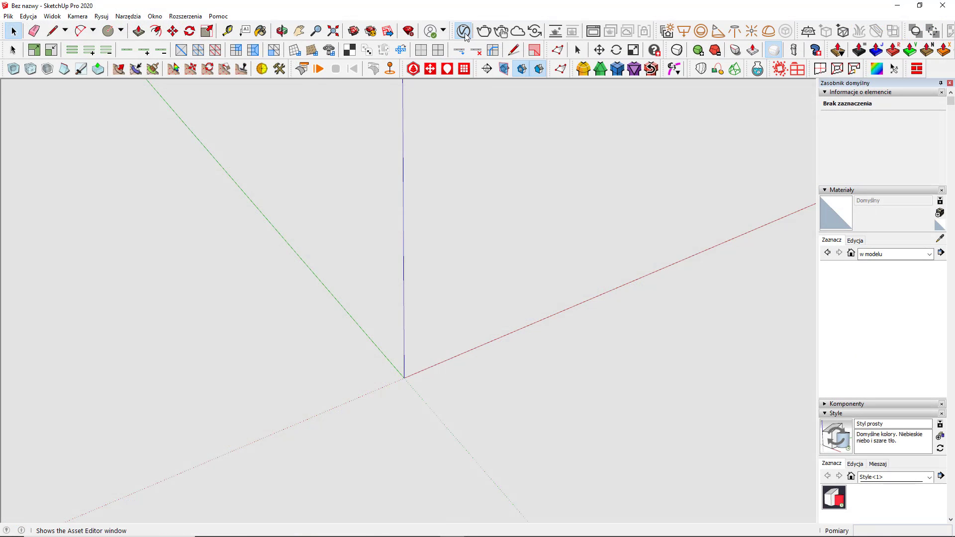
# Add a Generic V-Ray material using Ground037_4K_Color.jpg as its diffuse bitmap.
pyautogui.click(463, 30)
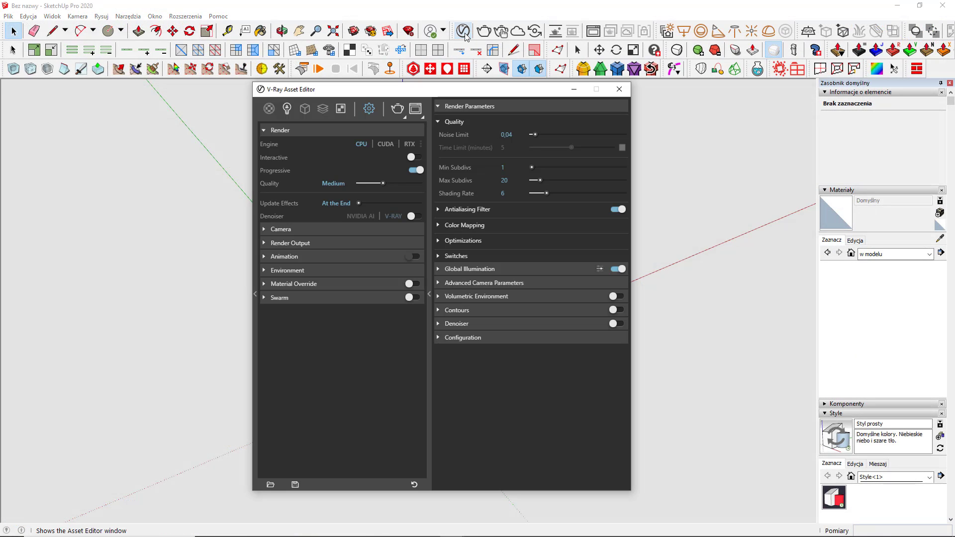
pyautogui.click(269, 108)
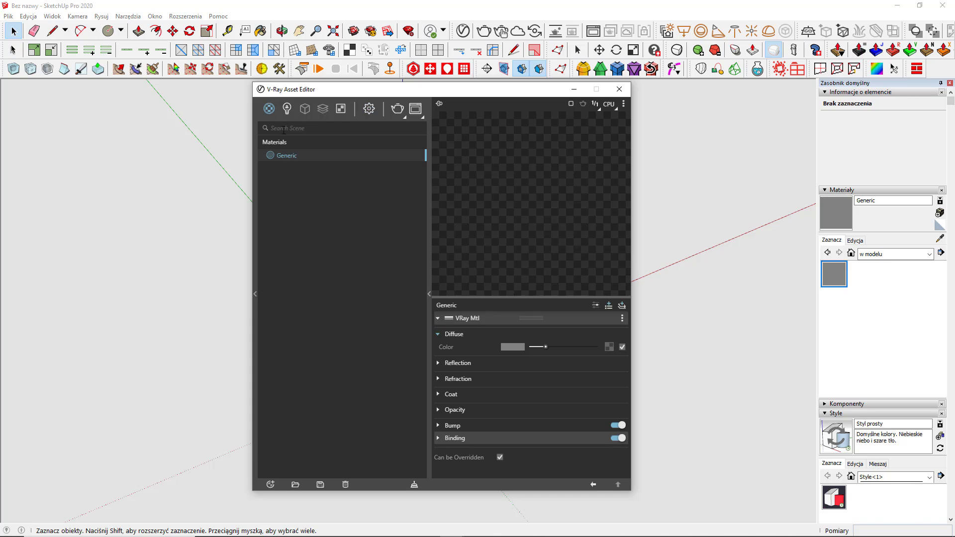
pyautogui.click(609, 346)
pyautogui.click(579, 114)
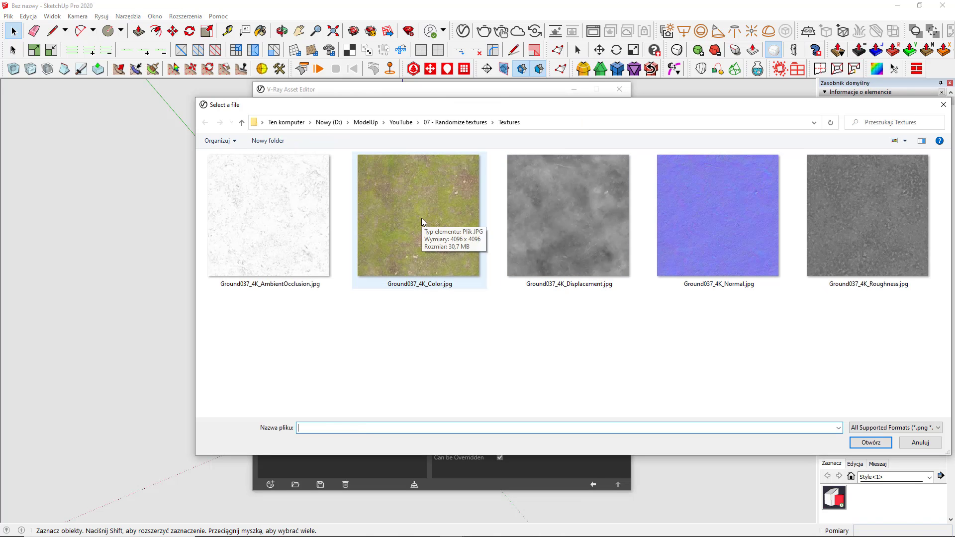
pyautogui.click(422, 218)
pyautogui.click(871, 442)
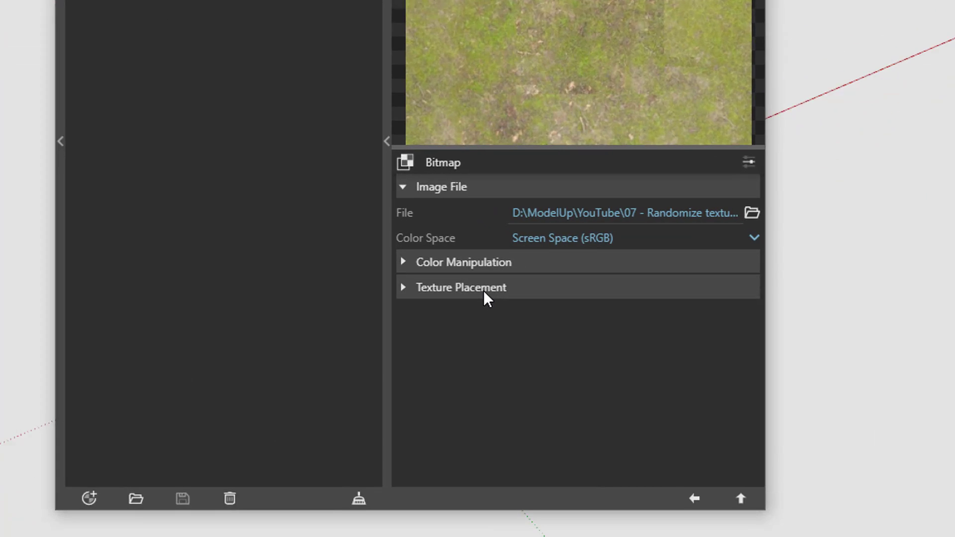
# Set the grass bitmap's placement type to Mapping Source and attach a new UVW Placement node.
pyautogui.click(481, 372)
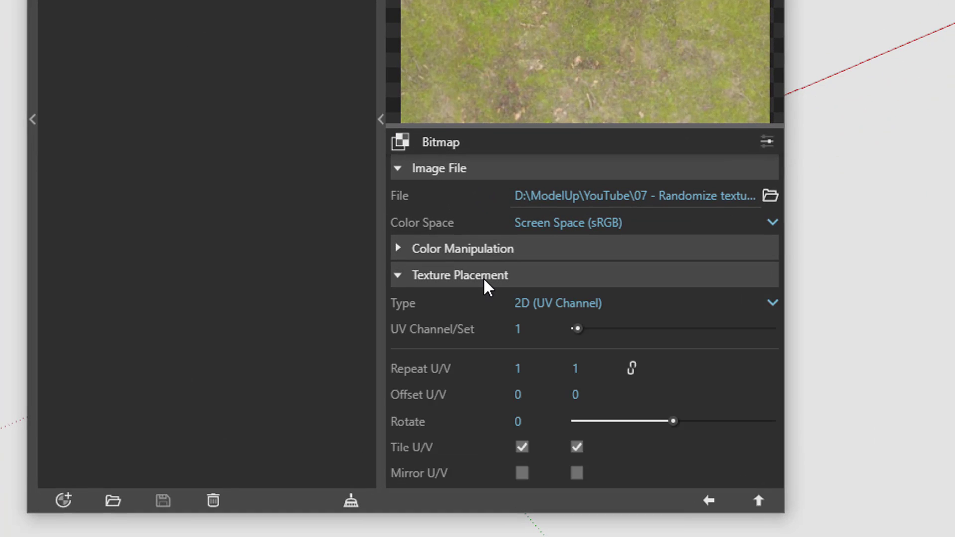
pyautogui.click(525, 304)
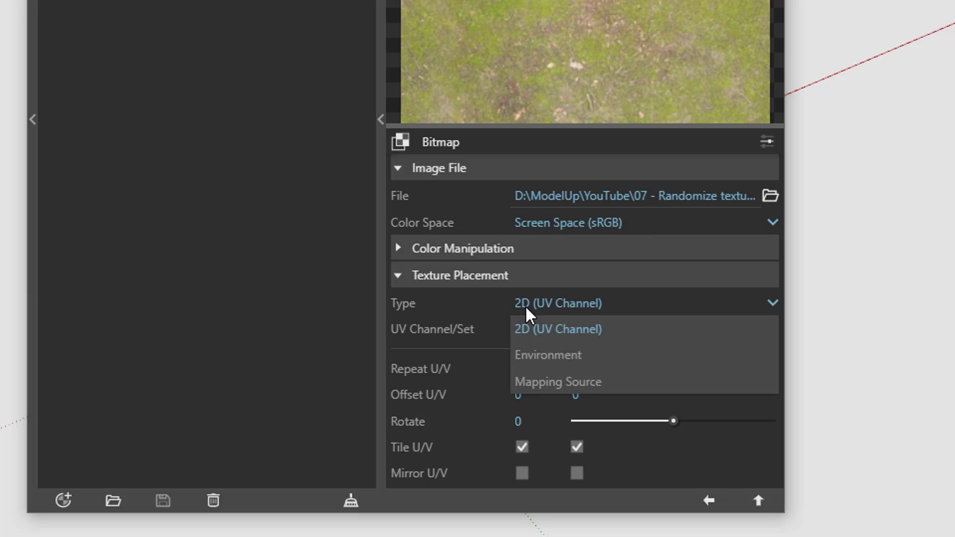
pyautogui.click(528, 380)
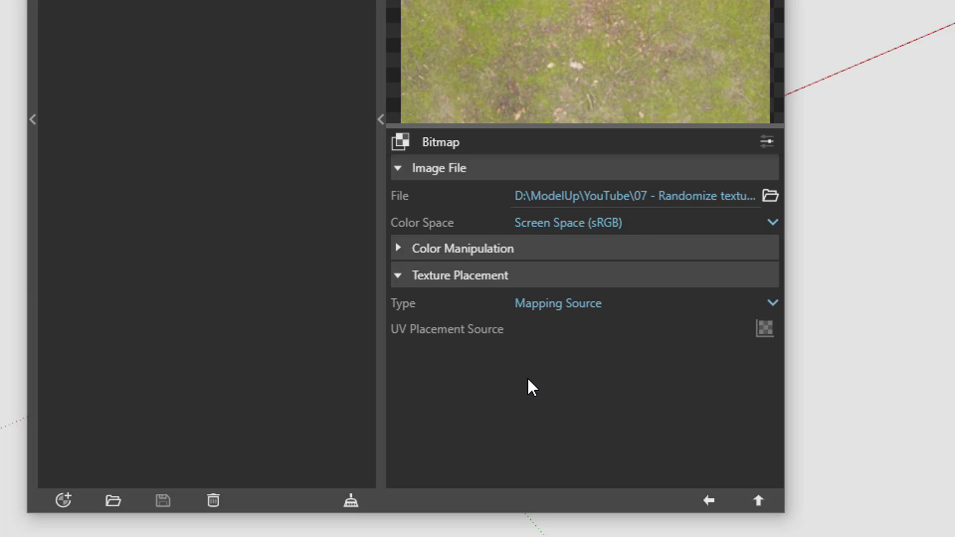
pyautogui.click(761, 326)
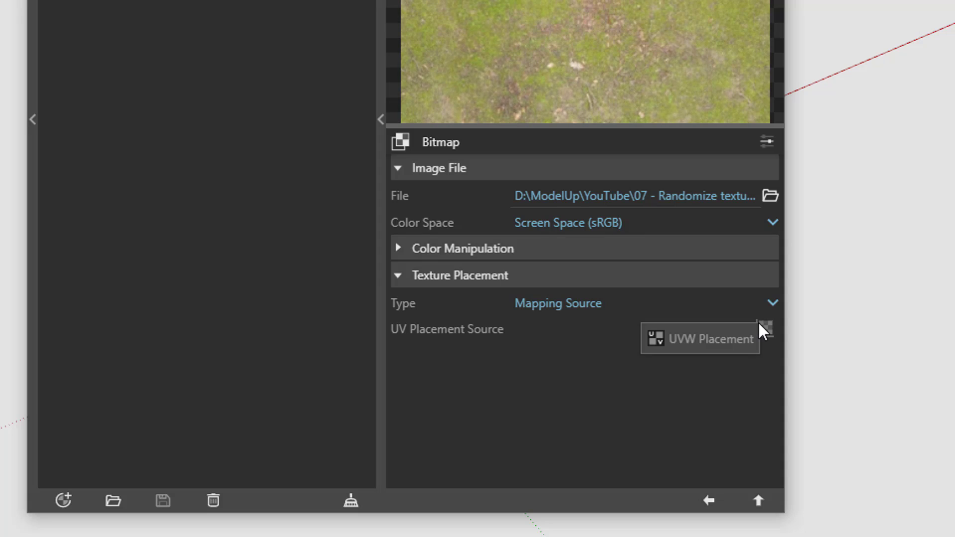
pyautogui.click(682, 340)
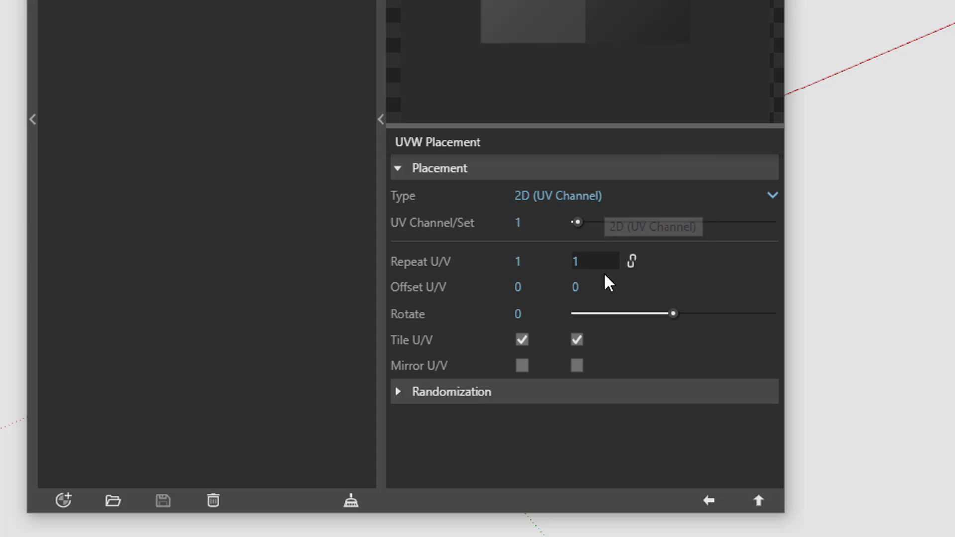
# Enable Stochastic tiling in the UVW Placement Randomization options and return to the Bitmap settings.
pyautogui.click(603, 391)
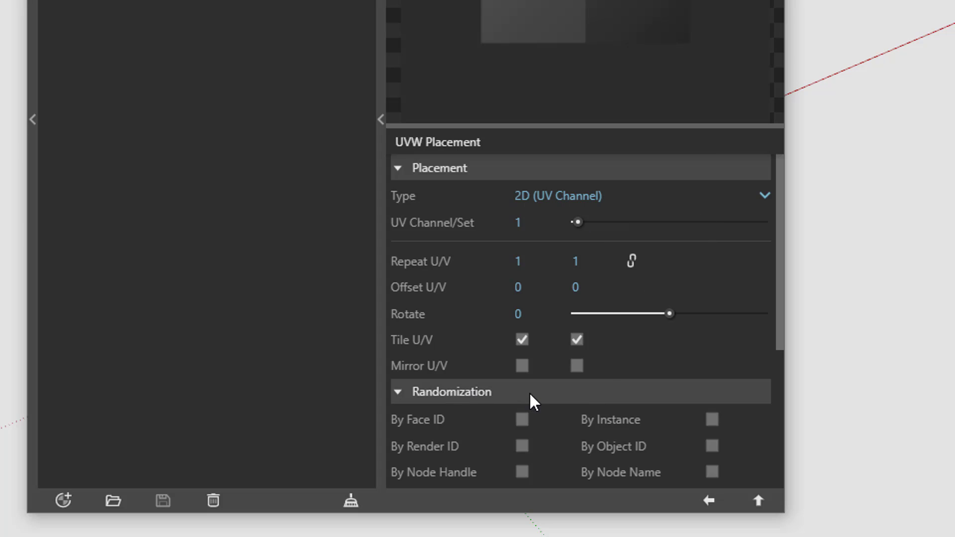
pyautogui.scroll(-5, 747, 384)
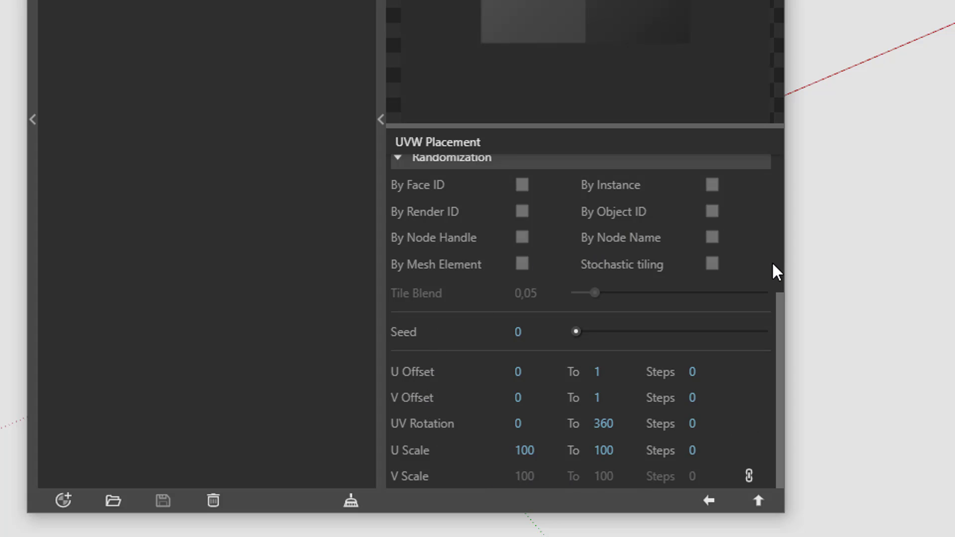
pyautogui.click(712, 264)
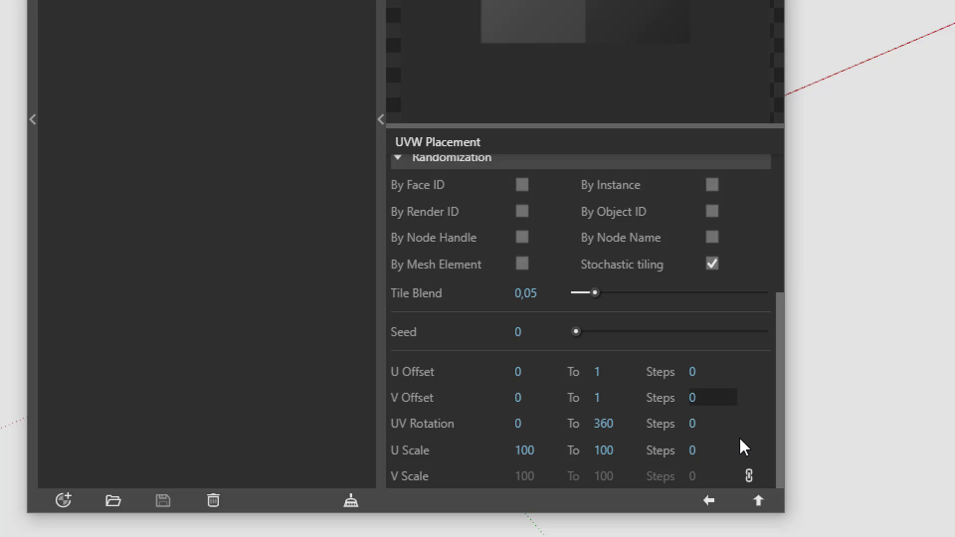
pyautogui.click(758, 501)
# Paint the ground face with the grass material, switch to the Top view and render with V-Ray.
pyautogui.click(618, 92)
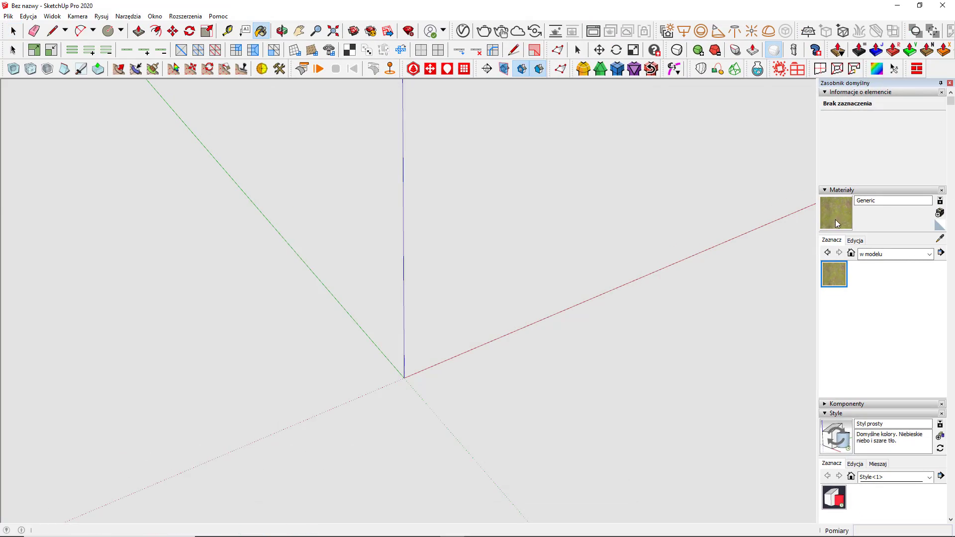
pyautogui.click(432, 342)
pyautogui.click(77, 16)
pyautogui.moveTo(150, 50)
pyautogui.click(244, 55)
pyautogui.click(487, 32)
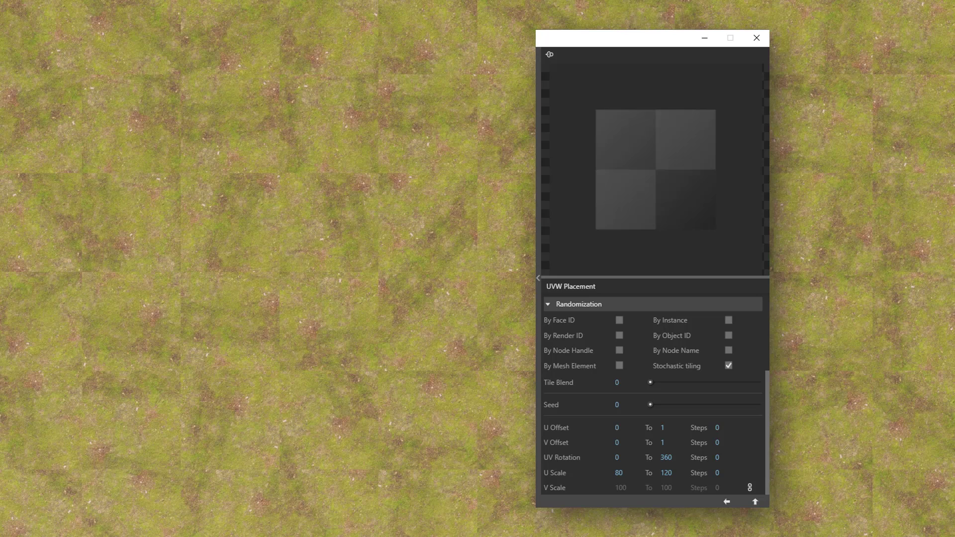
# Raise the UVW Placement Tile Blend to 0,3 so the grass tile seams blend away.
pyautogui.moveTo(650, 382); pyautogui.dragTo(715, 382)
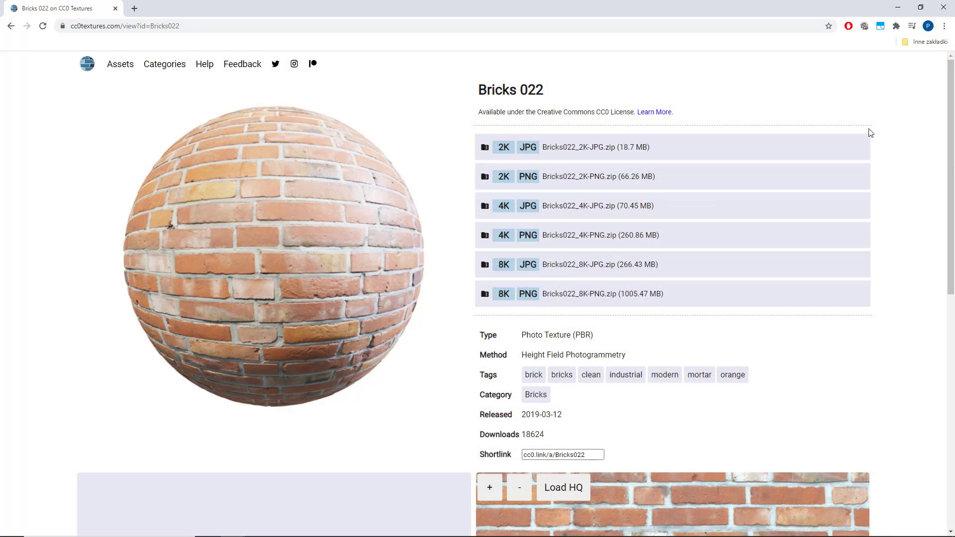
# Download Bricks022_4K-JPG.zip, the 4K JPG package of Bricks 022.
pyautogui.scroll(-6, 893, 164)
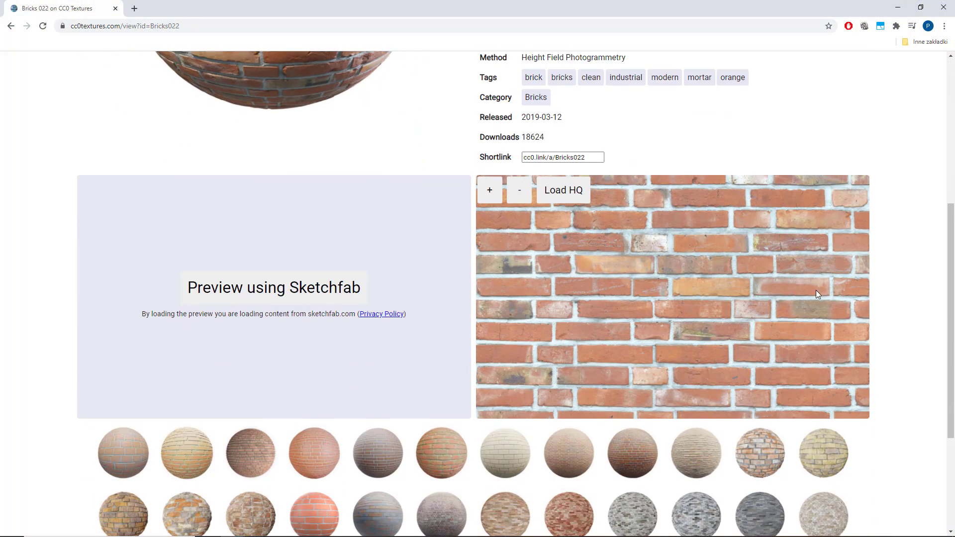
pyautogui.scroll(6, 781, 309)
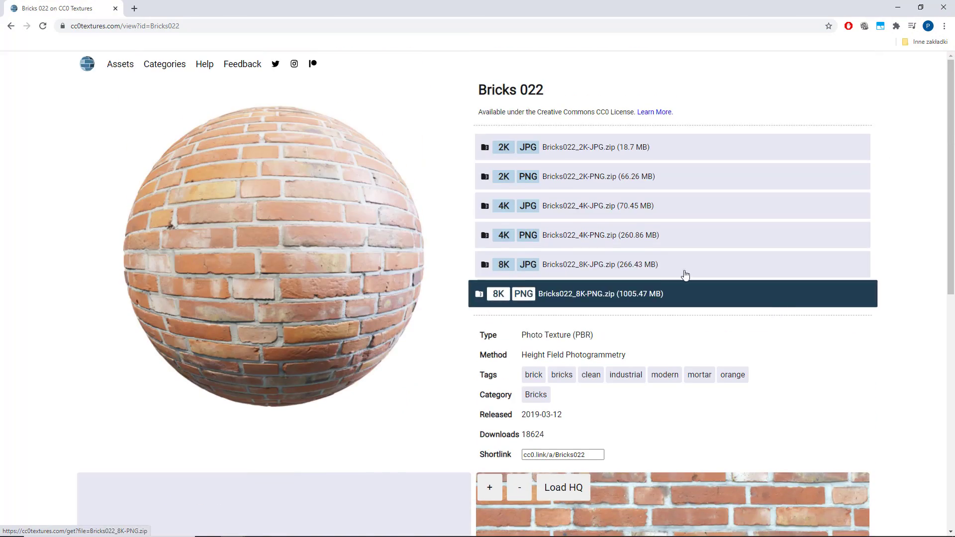
pyautogui.click(576, 214)
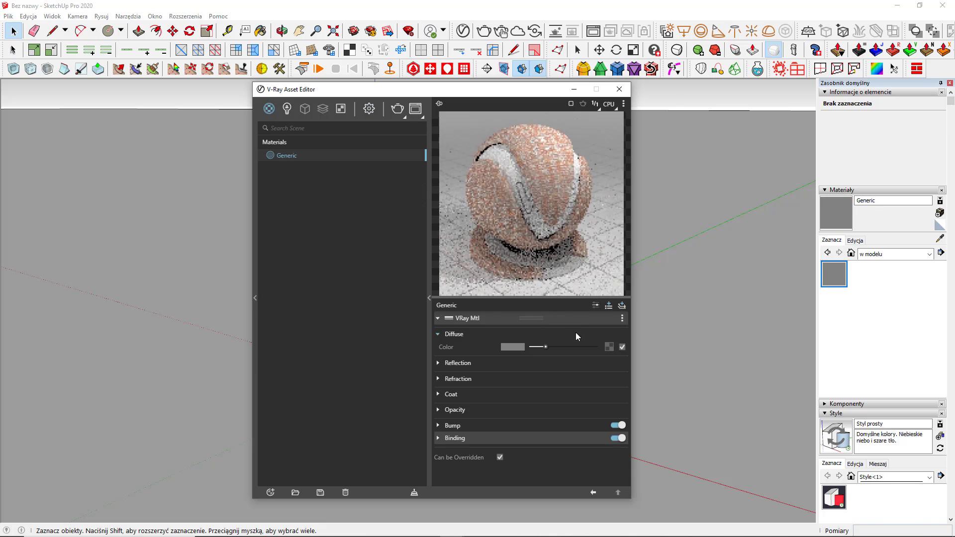
# Load the Bricks 022 colour image as the diffuse bitmap, placed through a new UVW Placement mapping source.
pyautogui.click(608, 347)
pyautogui.click(577, 119)
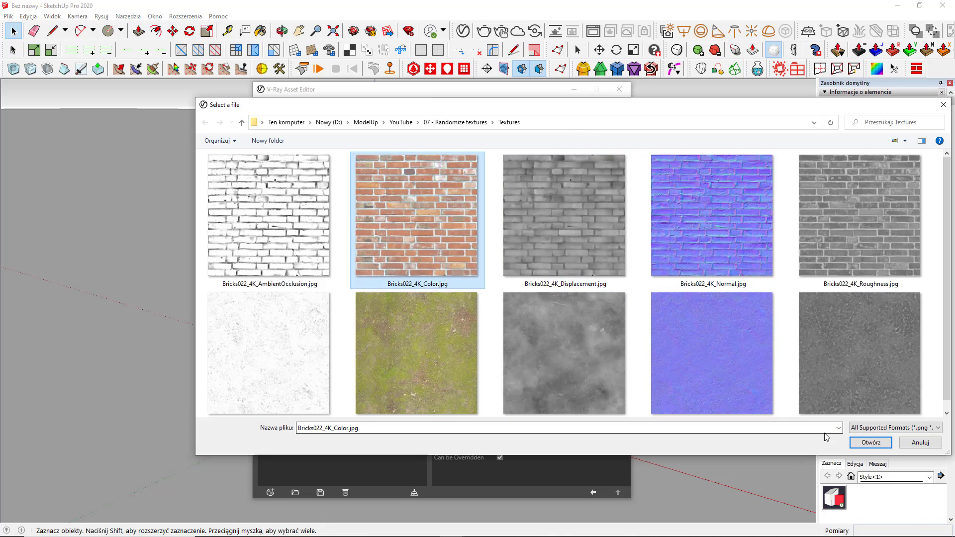
pyautogui.click(871, 442)
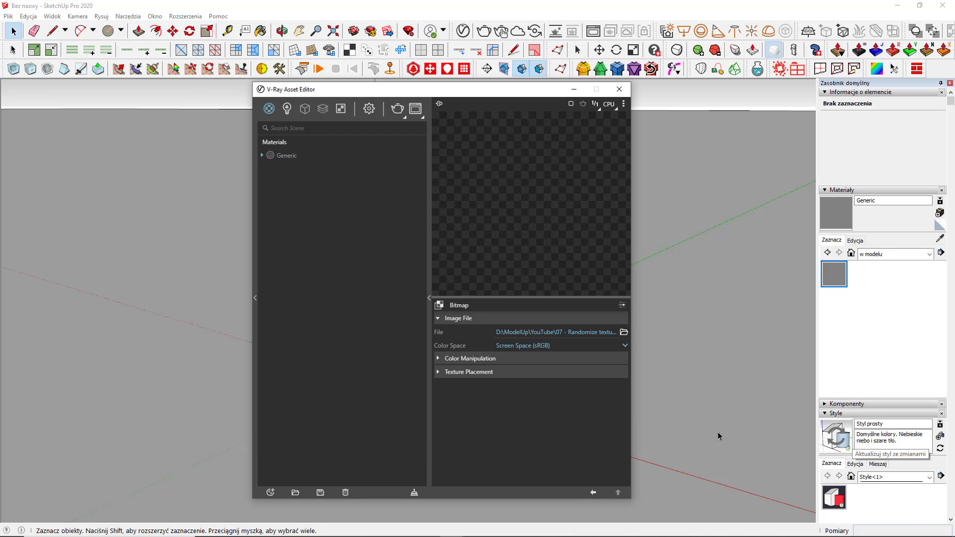
pyautogui.click(584, 387)
pyautogui.click(559, 423)
pyautogui.click(617, 409)
# Turn on Stochastic tiling in the UVW Placement randomization and select the UV Rotation minimum field.
pyautogui.click(608, 430)
pyautogui.scroll(-3, 547, 378)
pyautogui.click(595, 374)
pyautogui.click(497, 454)
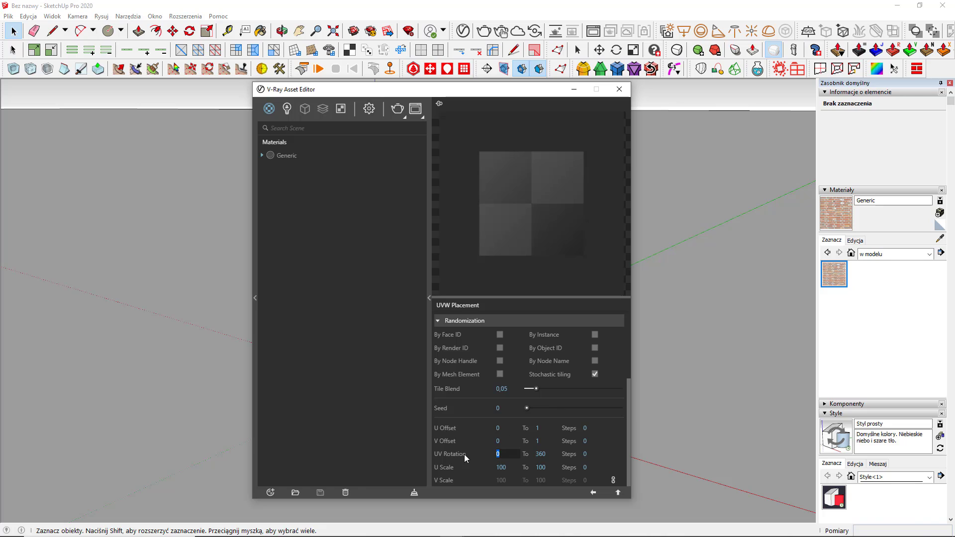
# Set the UV Rotation range to 0–0 so tiles are not rotated.
pyautogui.click(540, 453)
pyautogui.write('0')
pyautogui.press('Return')
# Paint the large face with the brick material and view it from the Top.
pyautogui.click(620, 89)
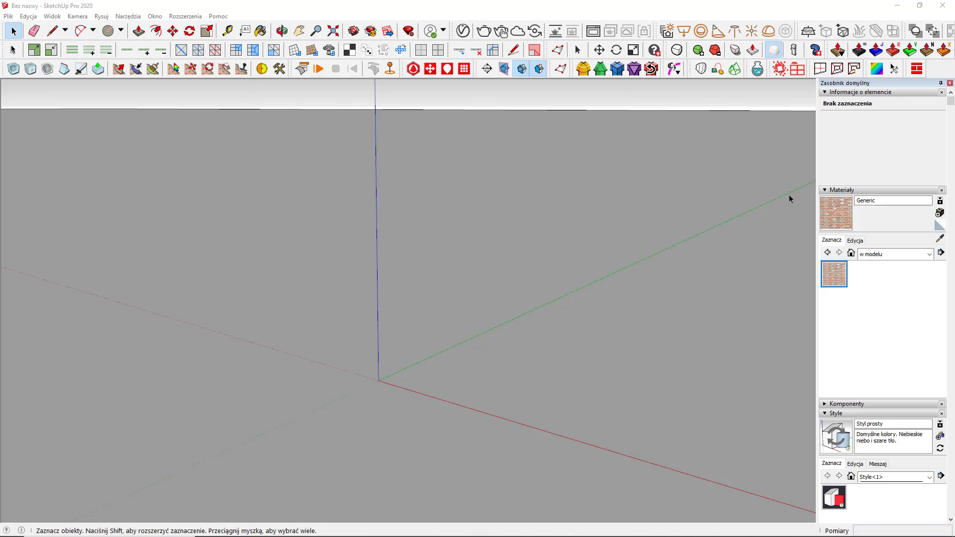
pyautogui.press('b')
pyautogui.click(428, 343)
pyautogui.click(75, 16)
pyautogui.moveTo(109, 50)
pyautogui.click(239, 50)
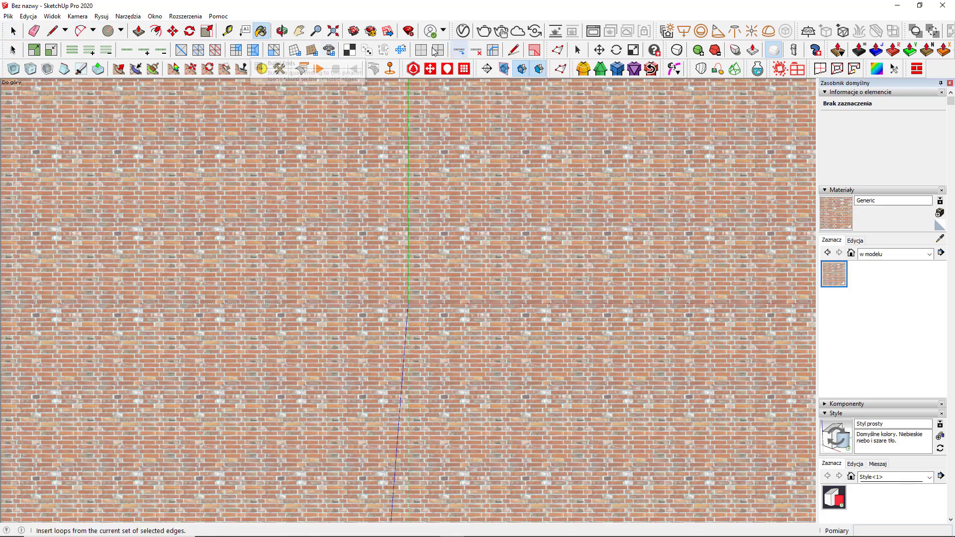
pyautogui.click(485, 31)
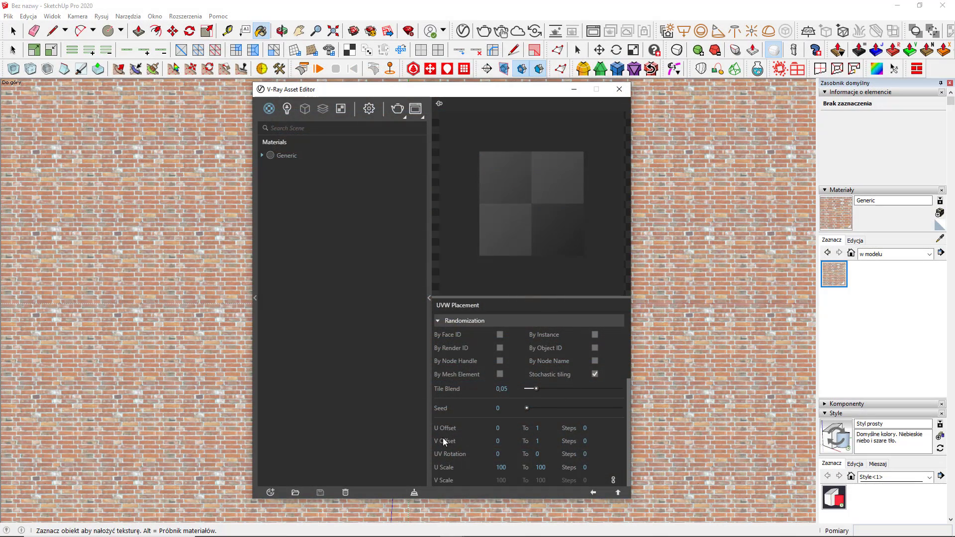
# Enter 18 V Offset steps, Tile Blend 0,1 and Seed 10 in the brick's UVW Placement randomization.
pyautogui.click(585, 441)
pyautogui.write('18')
pyautogui.press('Return')
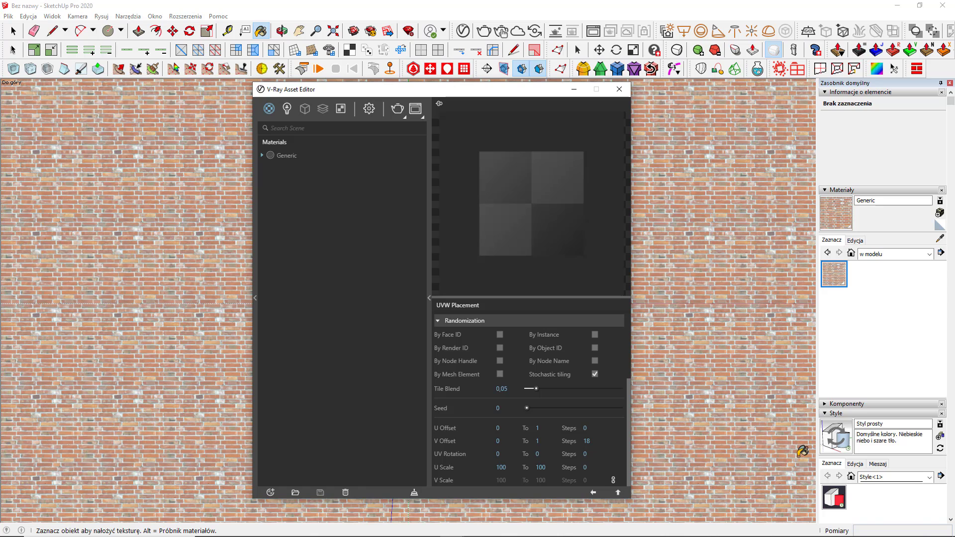
pyautogui.click(515, 389)
pyautogui.press('BackSpace')
pyautogui.press('BackSpace')
pyautogui.write('1')
pyautogui.press('Return')
pyautogui.doubleClick(512, 407)
pyautogui.write('10')
# In the Generic material's Bump layer, load Bricks022_4K_Normal.jpg as a Bitmap map.
pyautogui.click(289, 156)
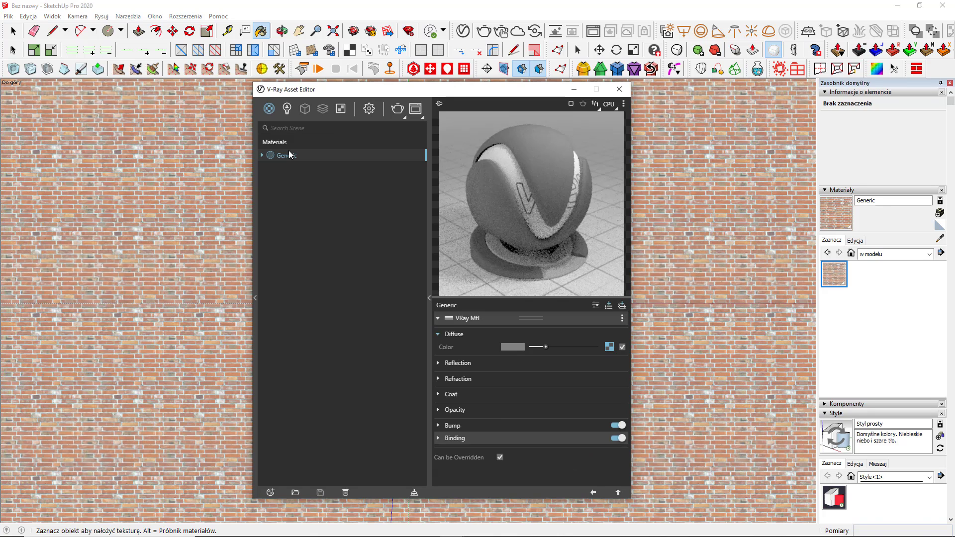
pyautogui.click(471, 424)
pyautogui.click(605, 451)
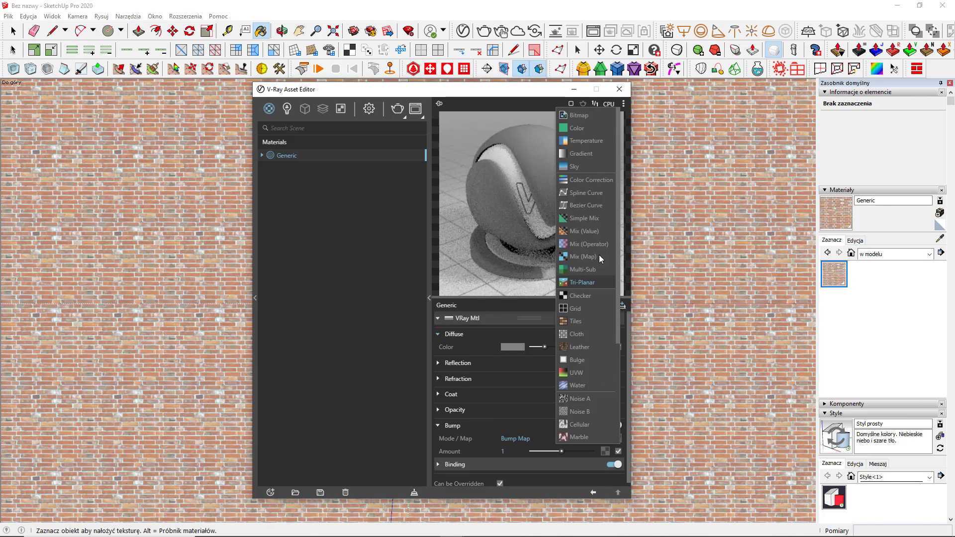
pyautogui.click(584, 115)
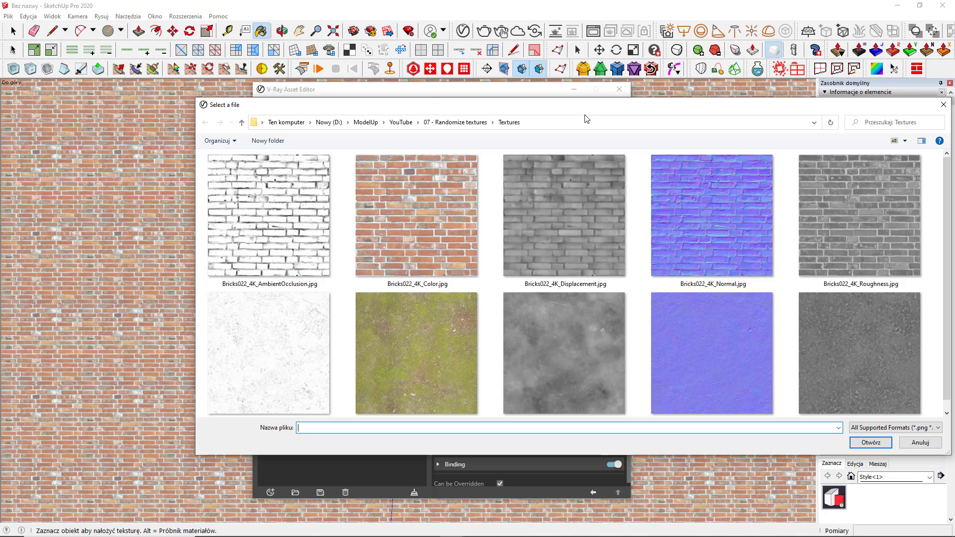
pyautogui.doubleClick(681, 224)
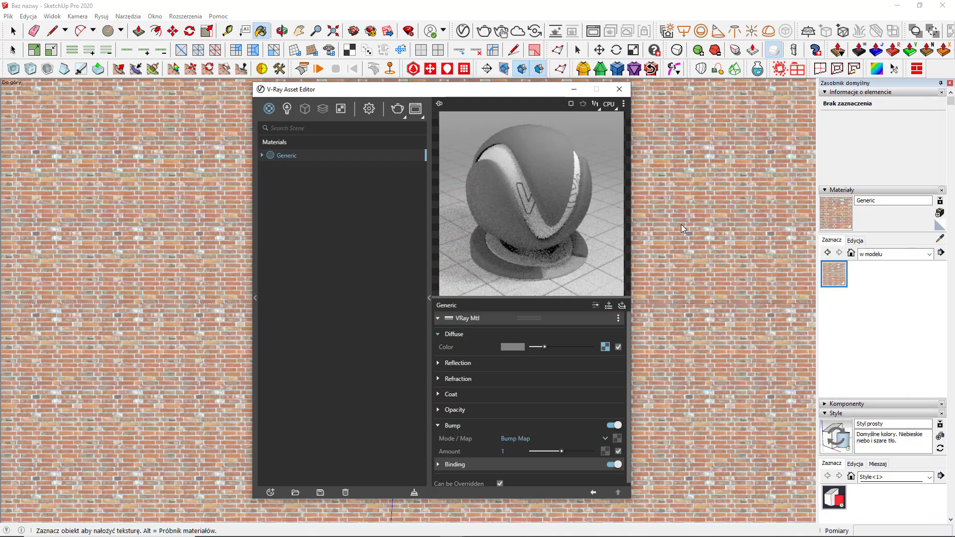
# Set the normal bitmap to Rendering Space (Linear) with Mapping Source placement type.
pyautogui.click(548, 346)
pyautogui.click(549, 372)
pyautogui.click(545, 373)
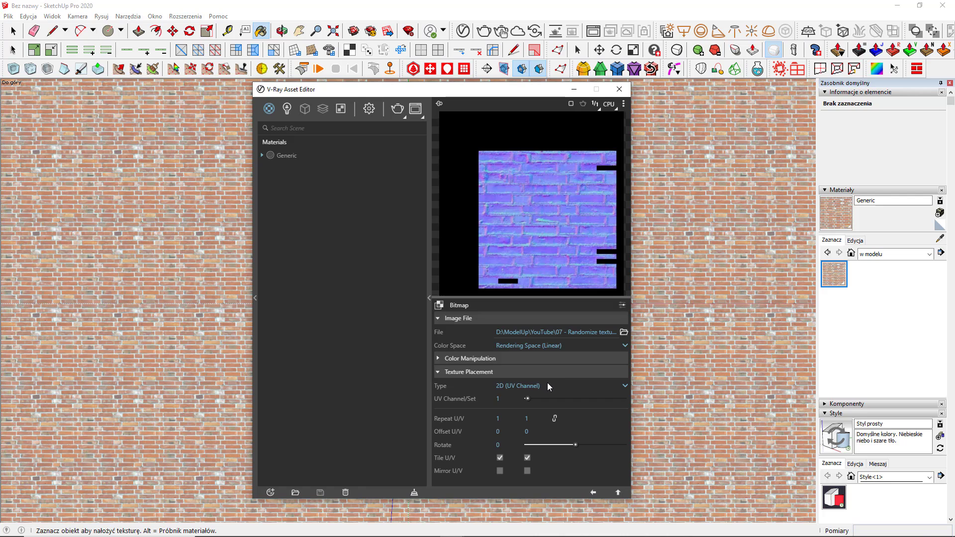
pyautogui.click(548, 385)
pyautogui.click(535, 425)
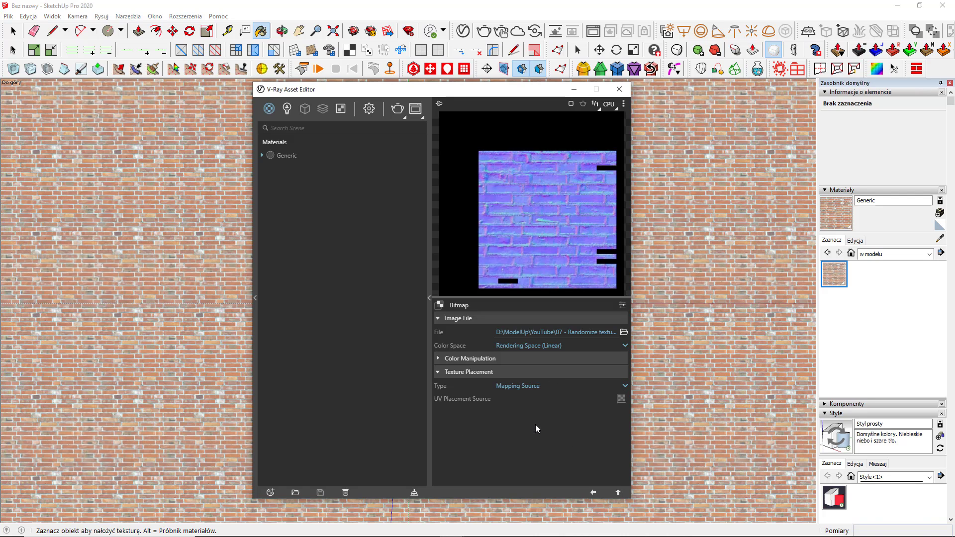
# Copy the diffuse bitmap's UVW Placement and paste it as an instance on the bump bitmap.
pyautogui.click(618, 491)
pyautogui.click(611, 348)
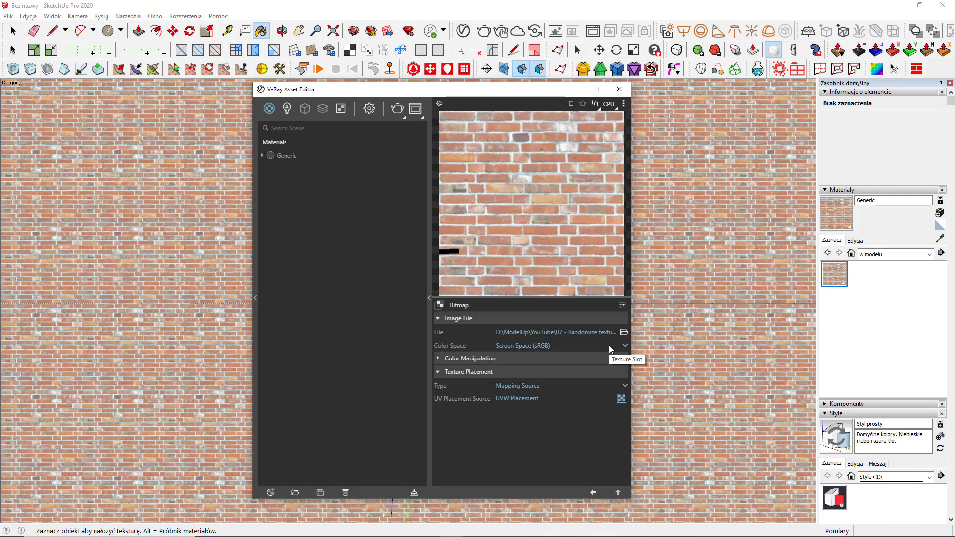
pyautogui.rightClick(621, 398)
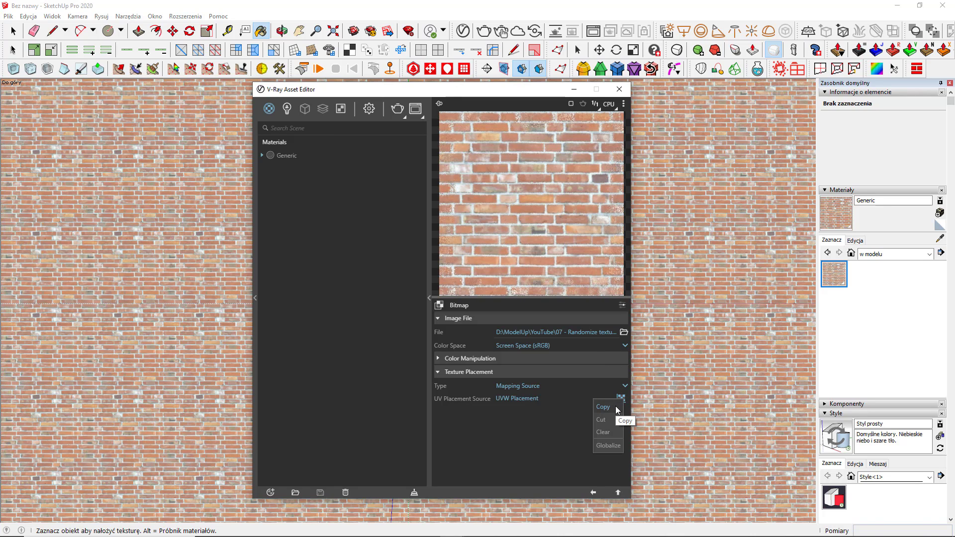
pyautogui.click(622, 491)
pyautogui.click(617, 439)
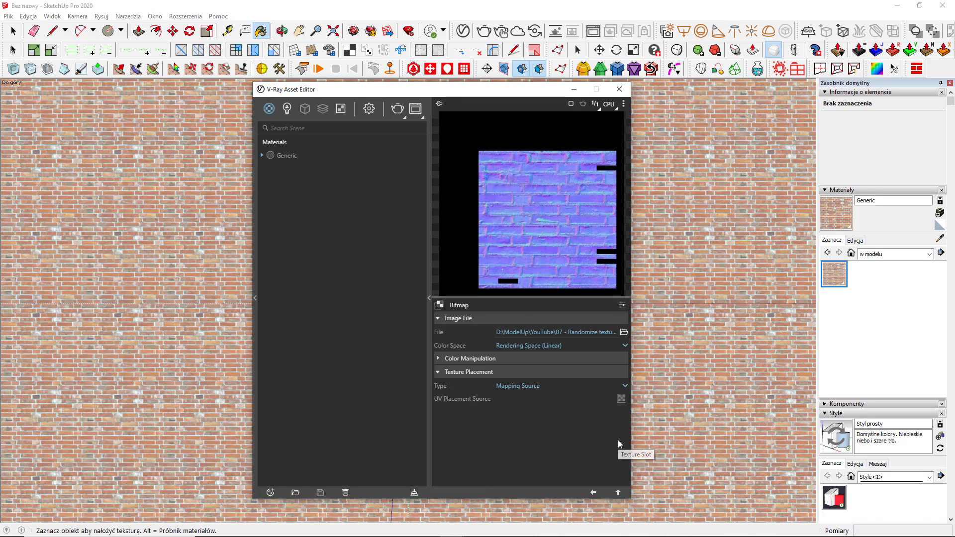
pyautogui.rightClick(622, 401)
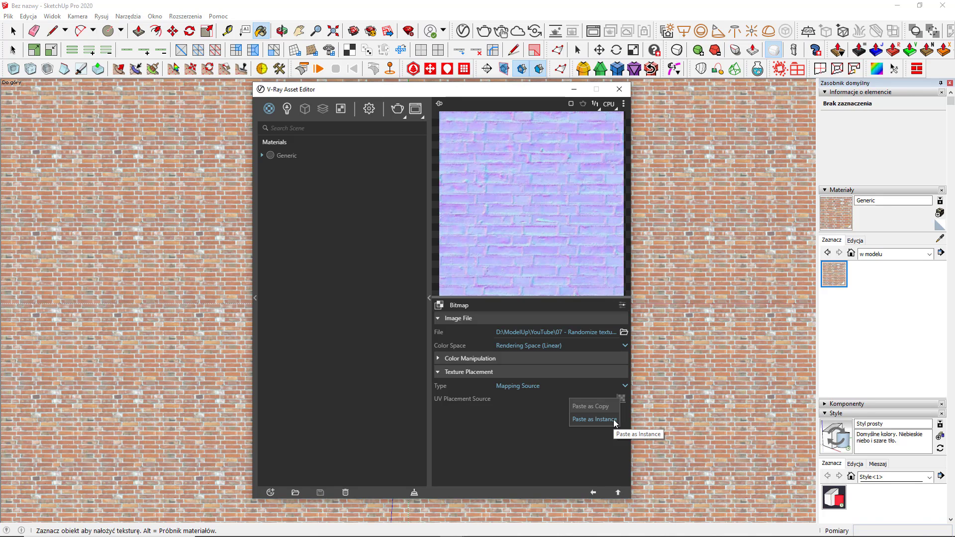
pyautogui.click(613, 420)
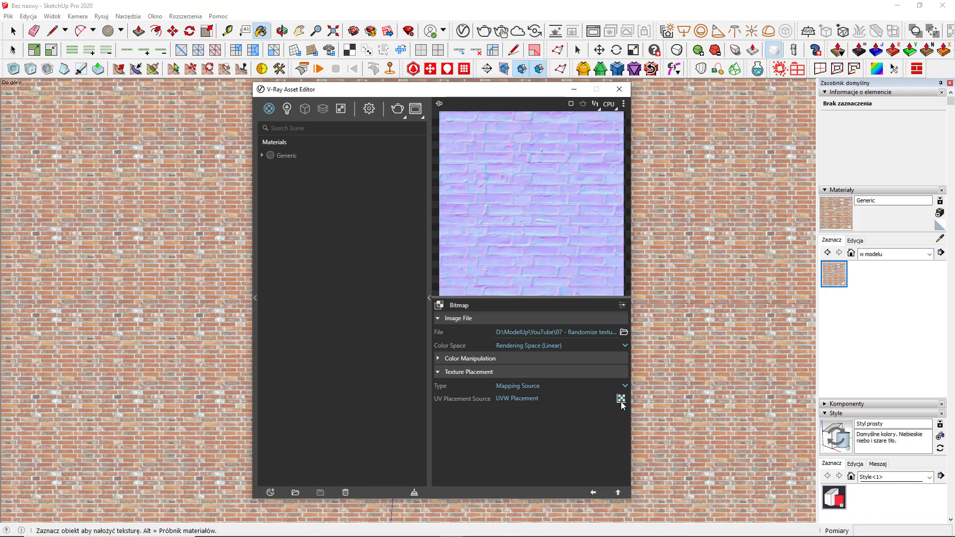
pyautogui.click(621, 401)
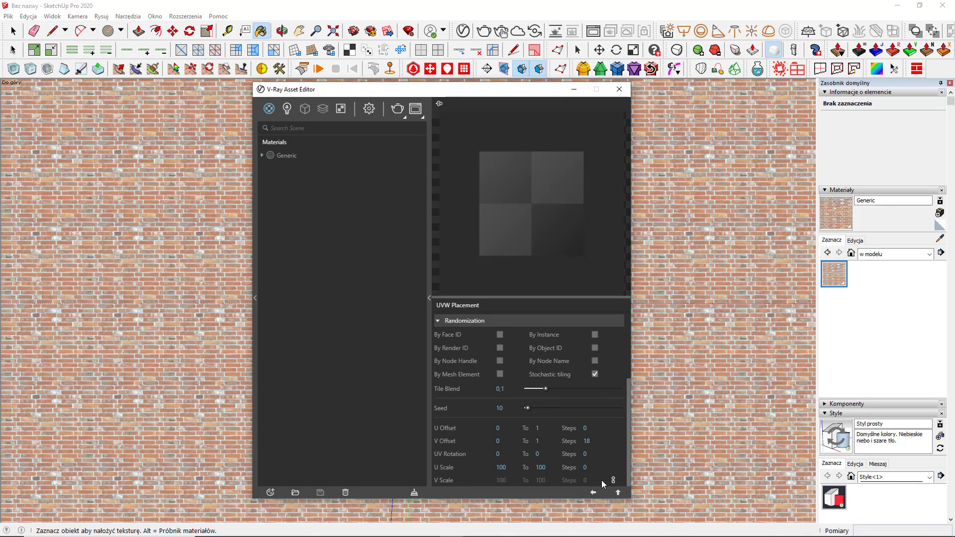
# Preview the shared UVW Placement with V Offset Steps set to 30.
pyautogui.doubleClick(587, 441)
pyautogui.write('30')
pyautogui.click(618, 492)
pyautogui.click(617, 493)
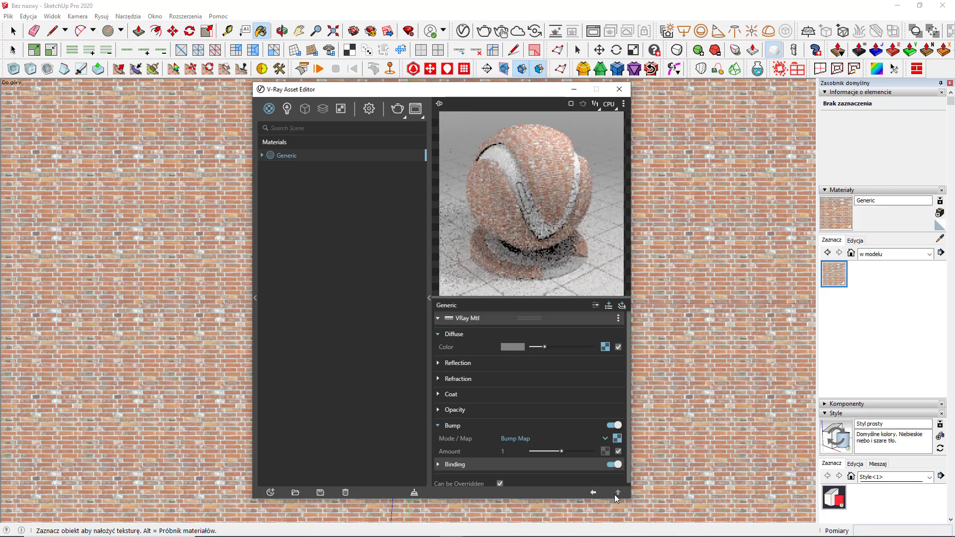
# Set the shared placement's V Offset Steps back to 18.
pyautogui.click(605, 347)
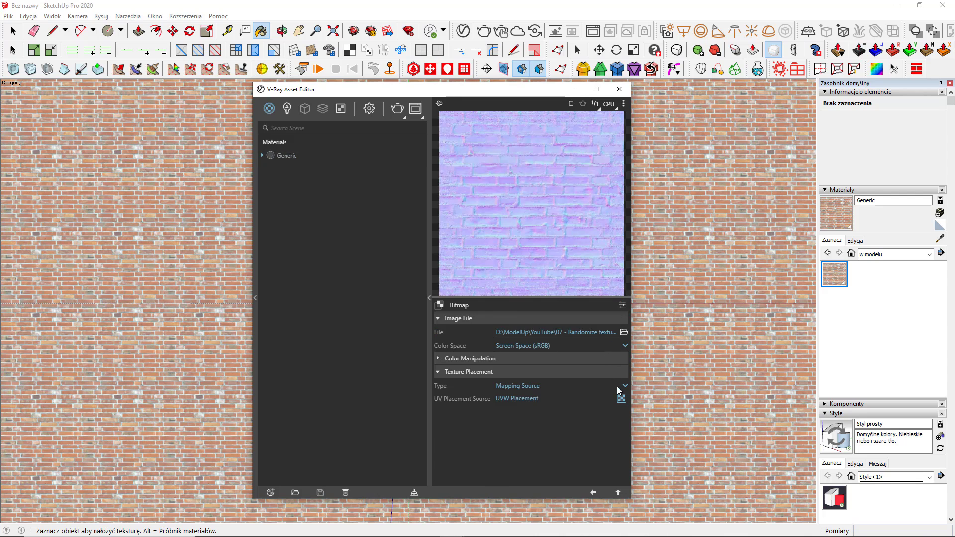
pyautogui.click(619, 406)
pyautogui.click(587, 442)
pyautogui.write('18')
pyautogui.press('Return')
pyautogui.click(623, 494)
# Load Bricks022_4K_Roughness.jpg as a Bitmap in the reflection settings.
pyautogui.click(622, 494)
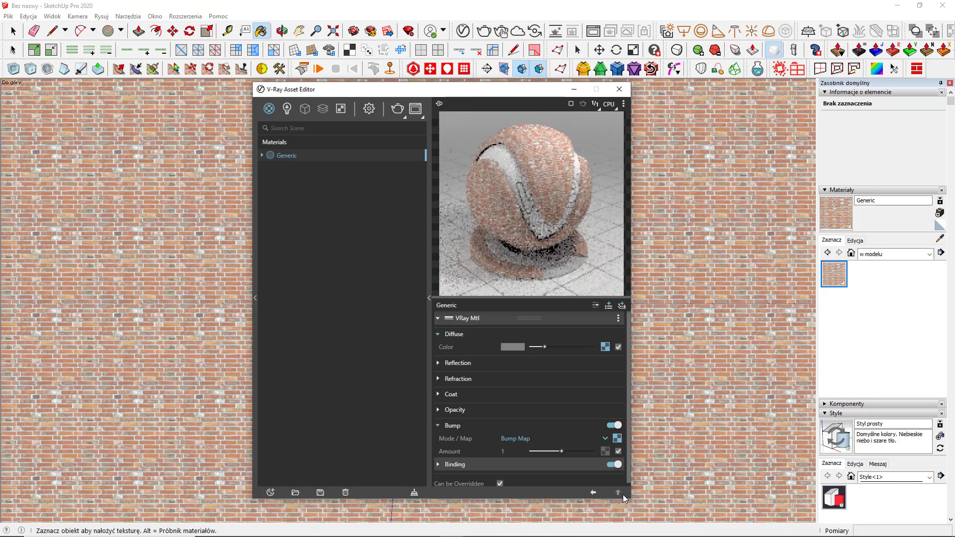
pyautogui.click(513, 364)
pyautogui.click(605, 376)
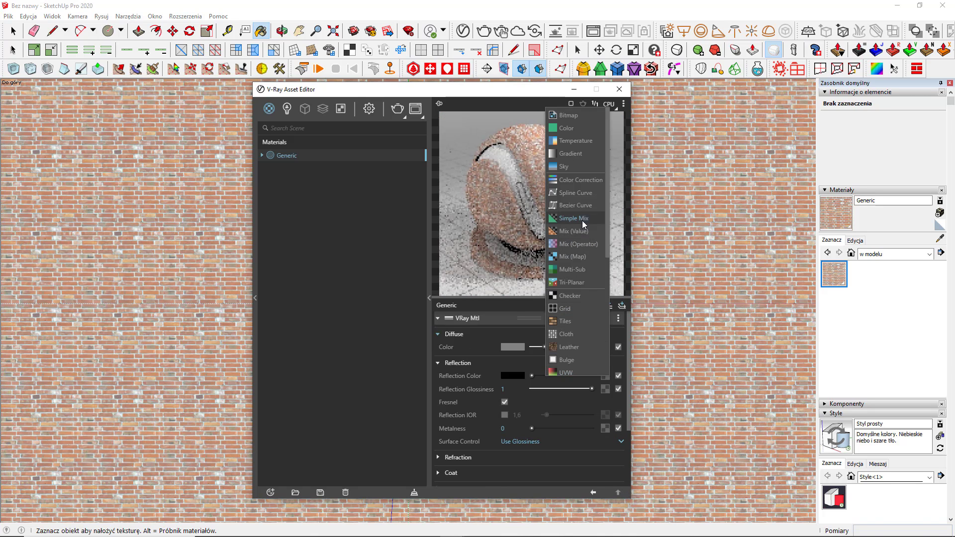
pyautogui.click(577, 118)
pyautogui.click(866, 219)
pyautogui.click(867, 442)
# Give the roughness map Mapping Source placement, invert it, and assign it to Reflection Glossiness.
pyautogui.click(518, 372)
pyautogui.click(522, 386)
pyautogui.click(528, 424)
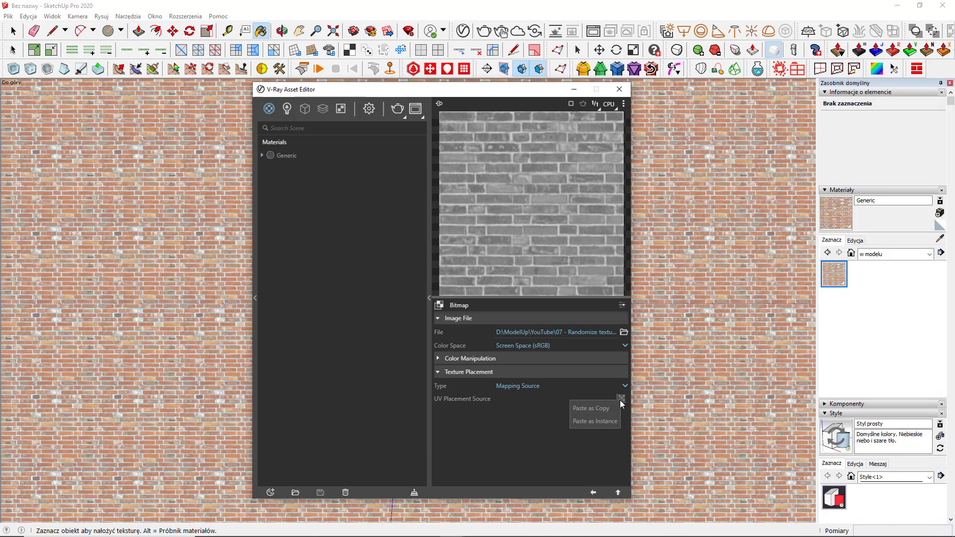
pyautogui.click(490, 362)
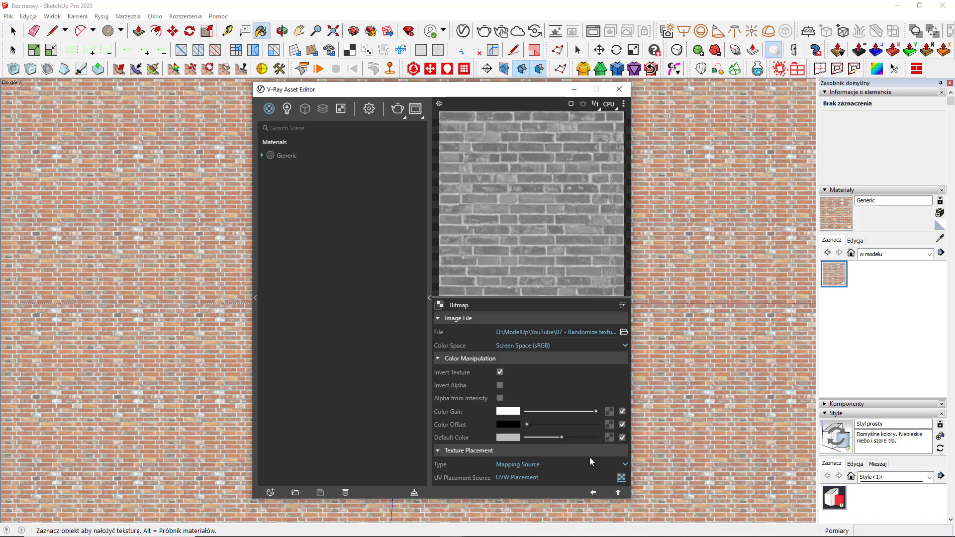
pyautogui.click(618, 492)
pyautogui.rightClick(604, 389)
pyautogui.click(601, 407)
# Switch the bump mode to Normal Map.
pyautogui.scroll(-3, 601, 407)
pyautogui.click(605, 435)
pyautogui.click(580, 458)
# Close the V-Ray material editor and zoom in on the brick wall's individual bricks.
pyautogui.click(620, 89)
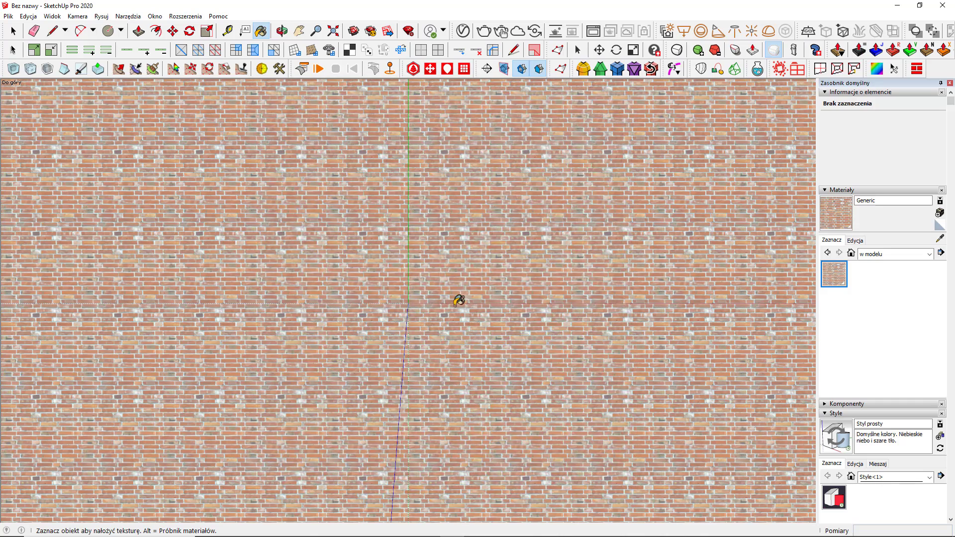
pyautogui.scroll(5, 401, 289)
pyautogui.scroll(6, 401, 290)
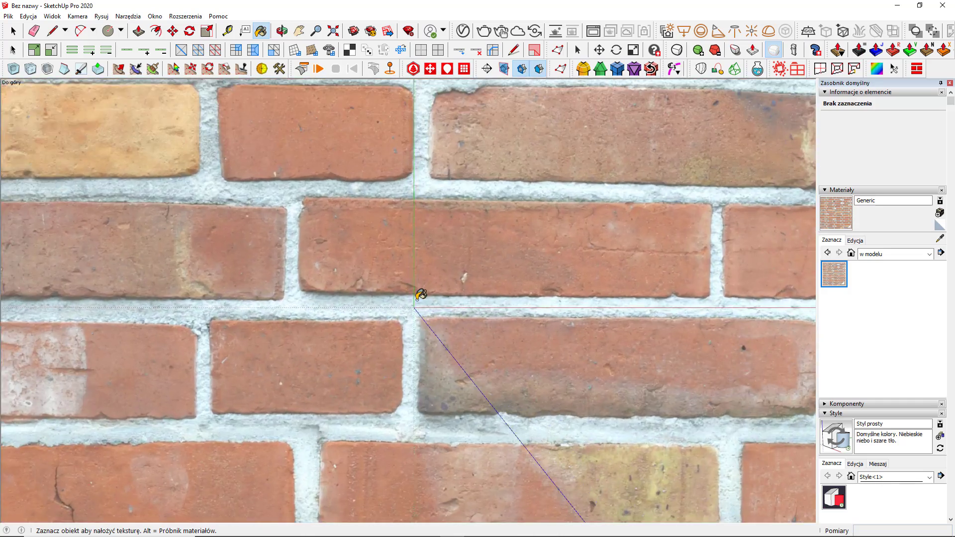